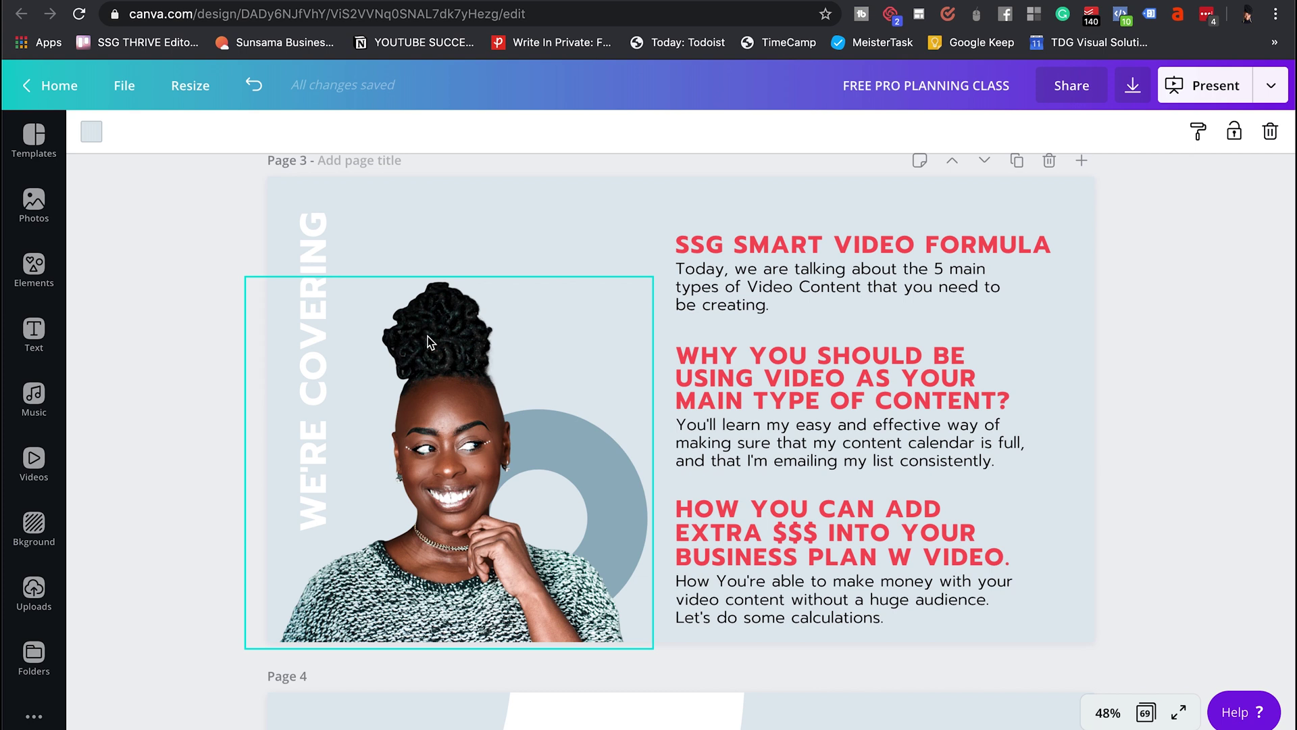
- Scroll the deck down to page 4, the Tips for this workshop slide
{"action": "scroll", "coordinate": [440, 357], "scroll_direction": "down", "scroll_amount": 10}
{"action": "scroll", "coordinate": [440, 357], "scroll_direction": "down", "scroll_amount": 3}
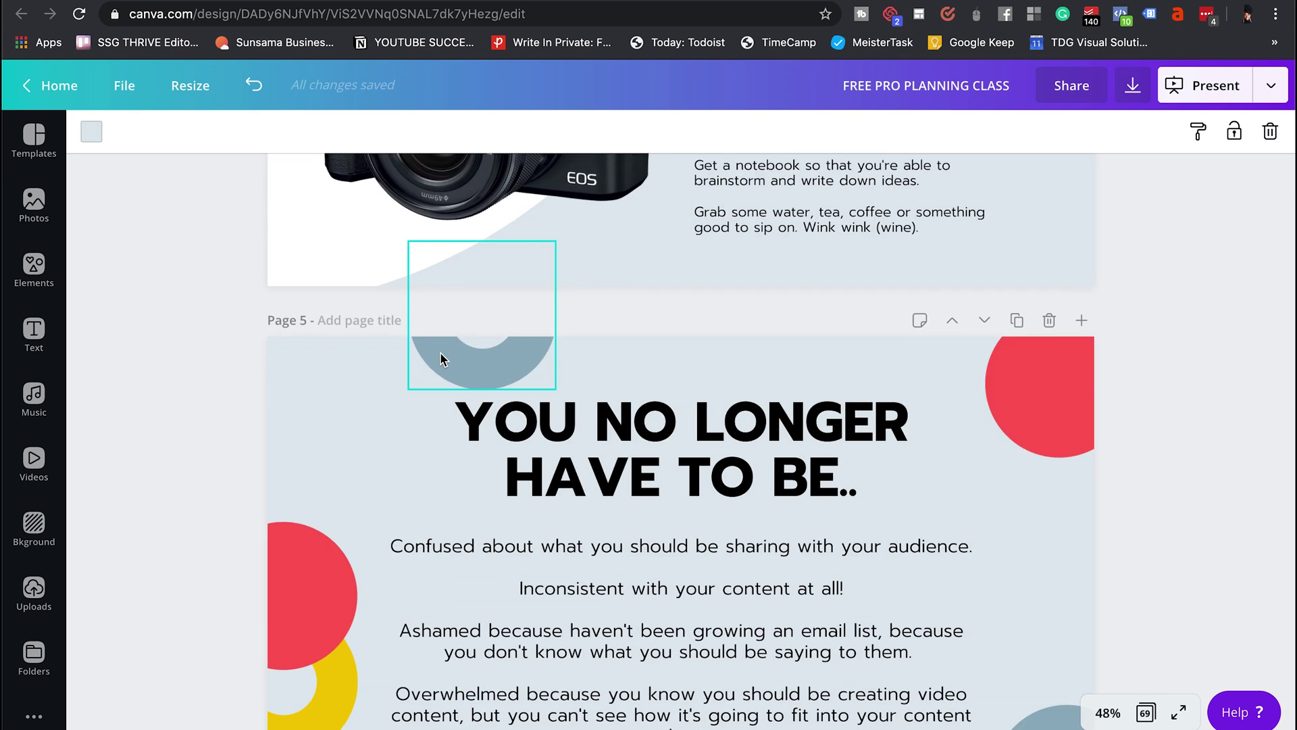
{"action": "scroll", "coordinate": [440, 358], "scroll_direction": "up", "scroll_amount": 6}
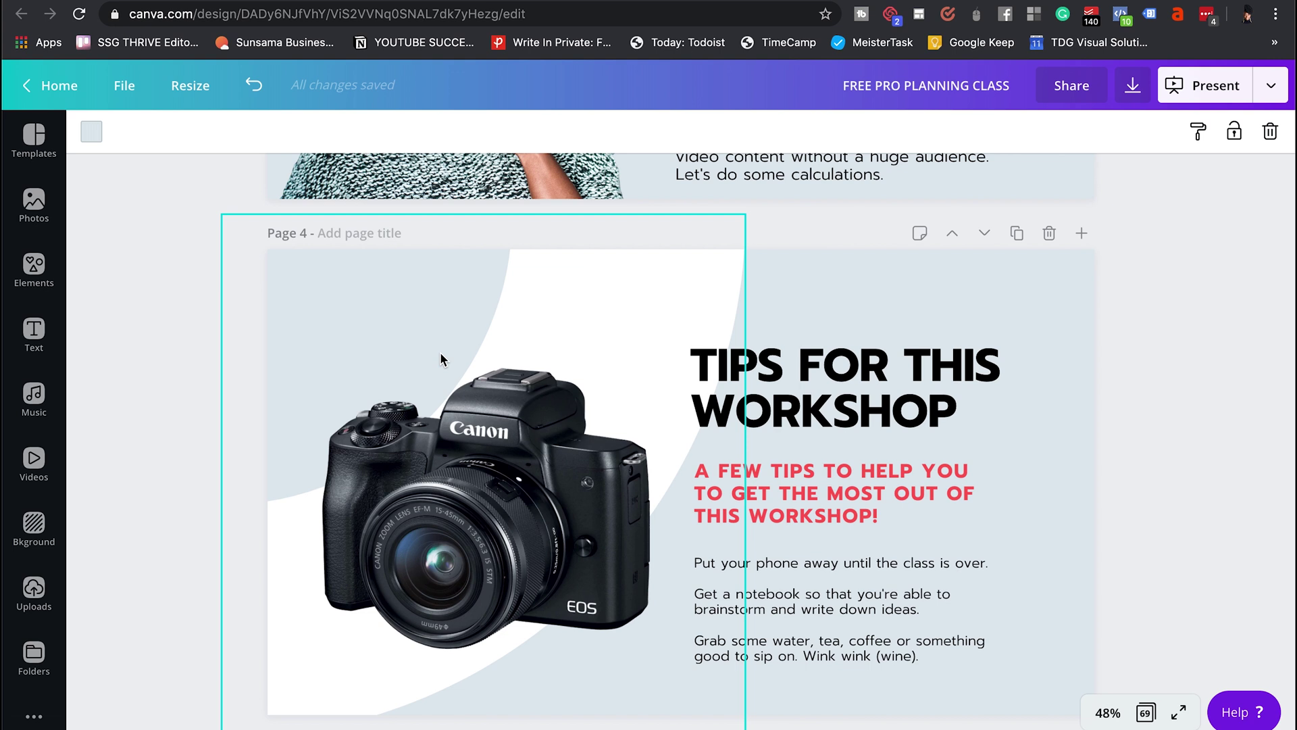
- Start a Standard-type full-screen presentation from the Tips for this workshop slide
{"action": "left_click", "coordinate": [1204, 88]}
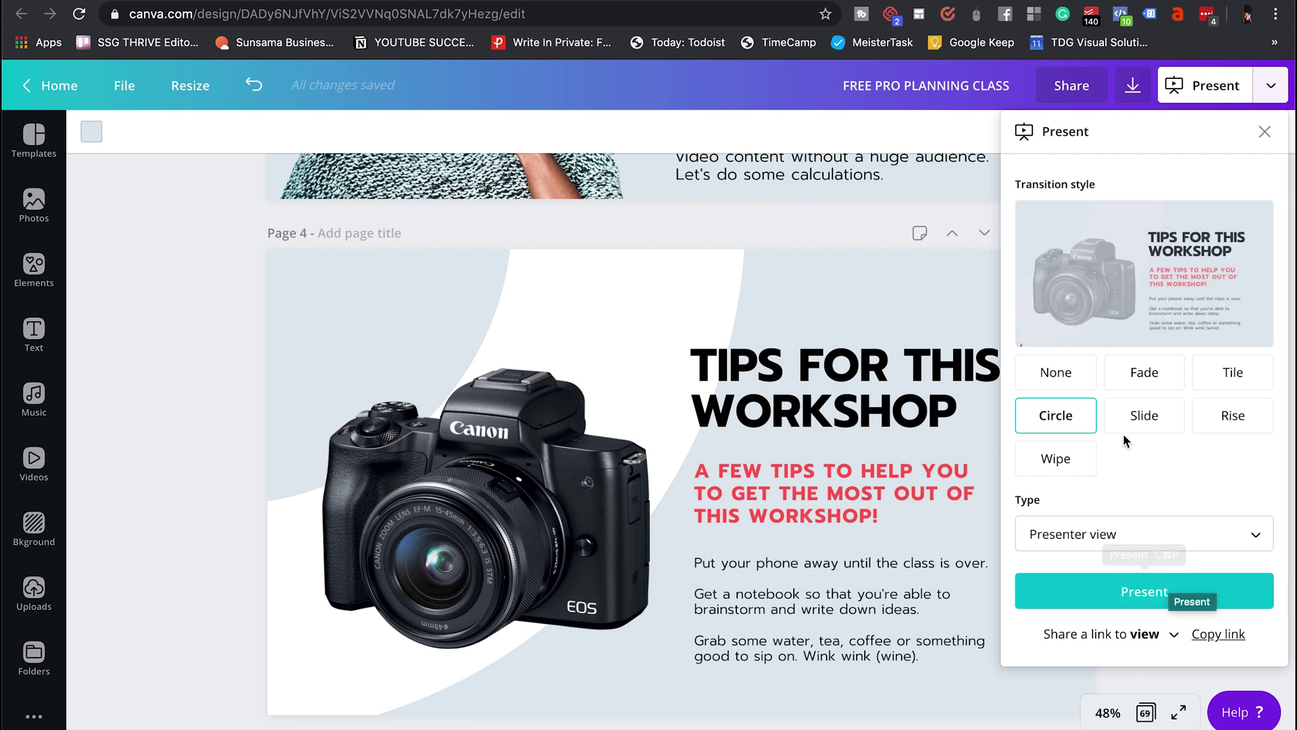
{"action": "left_click", "coordinate": [1087, 543]}
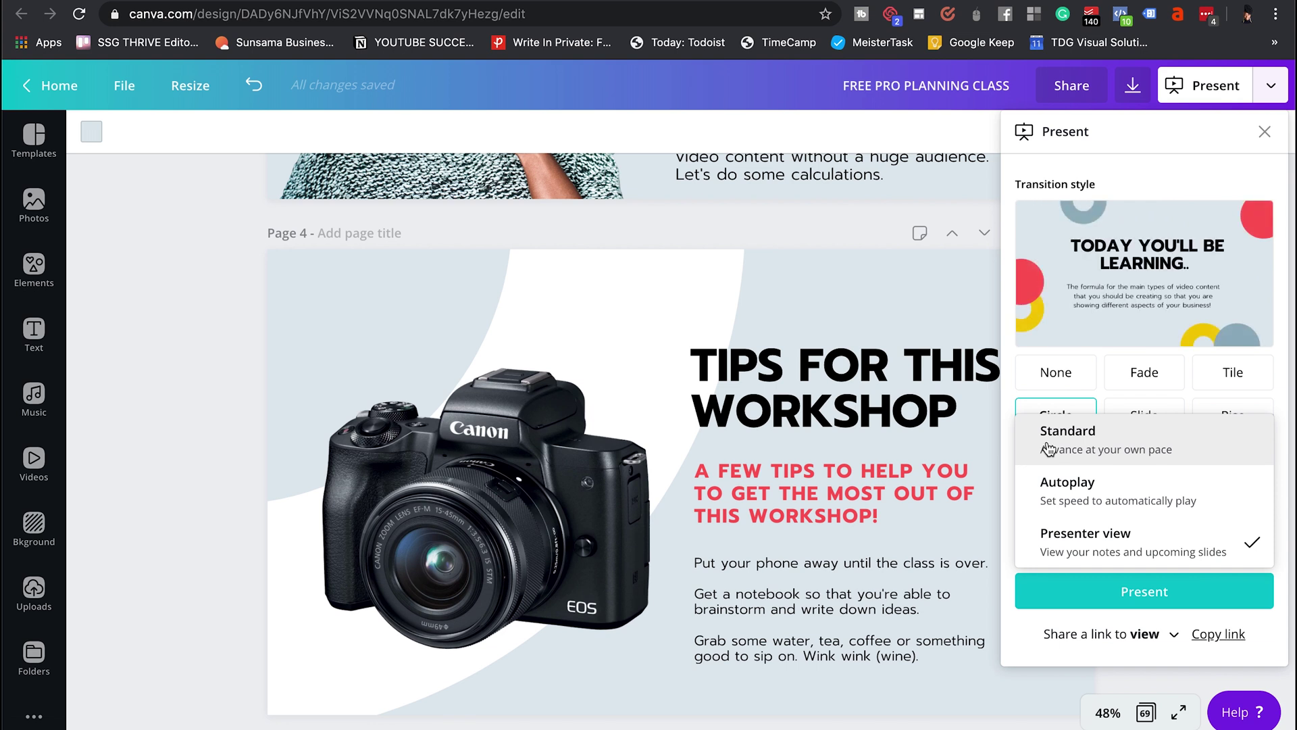
{"action": "left_click", "coordinate": [1142, 451]}
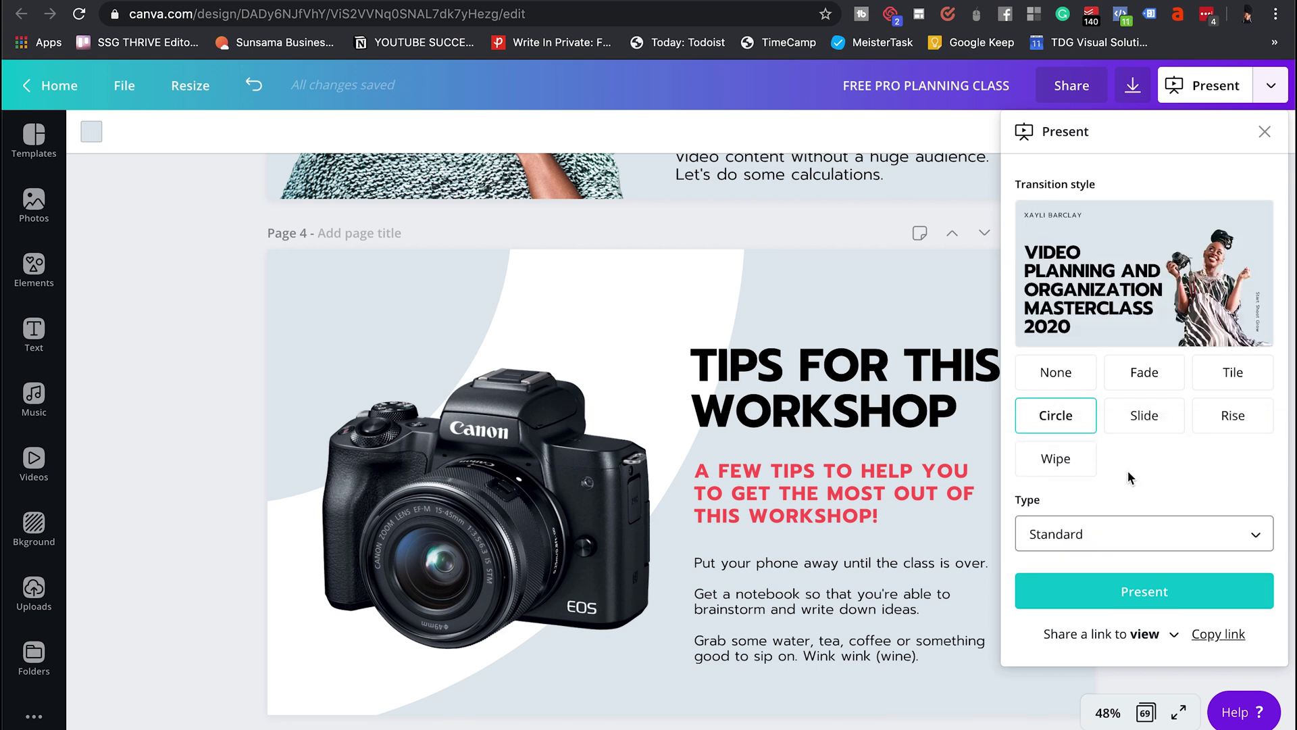
{"action": "left_click", "coordinate": [1092, 602]}
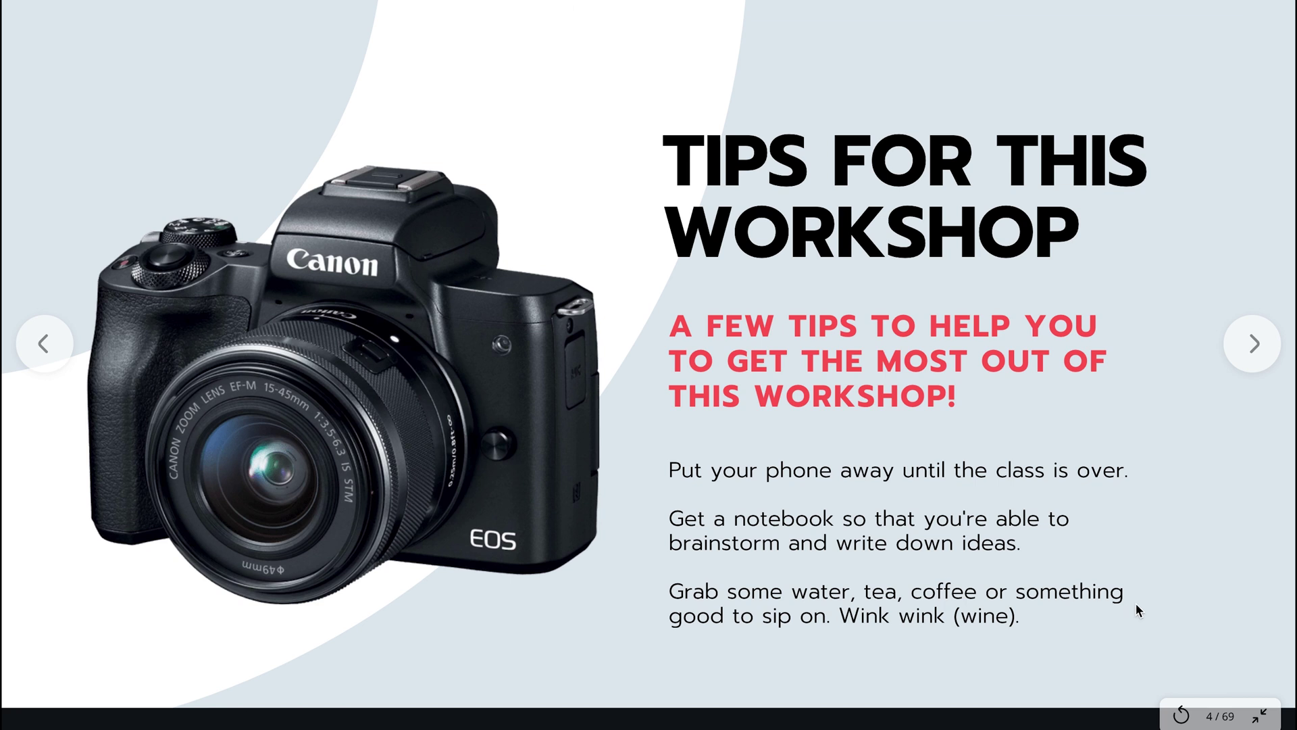
- Advance two slides to page 6, then exit the slideshow back to the editor
{"action": "key", "text": "Right"}
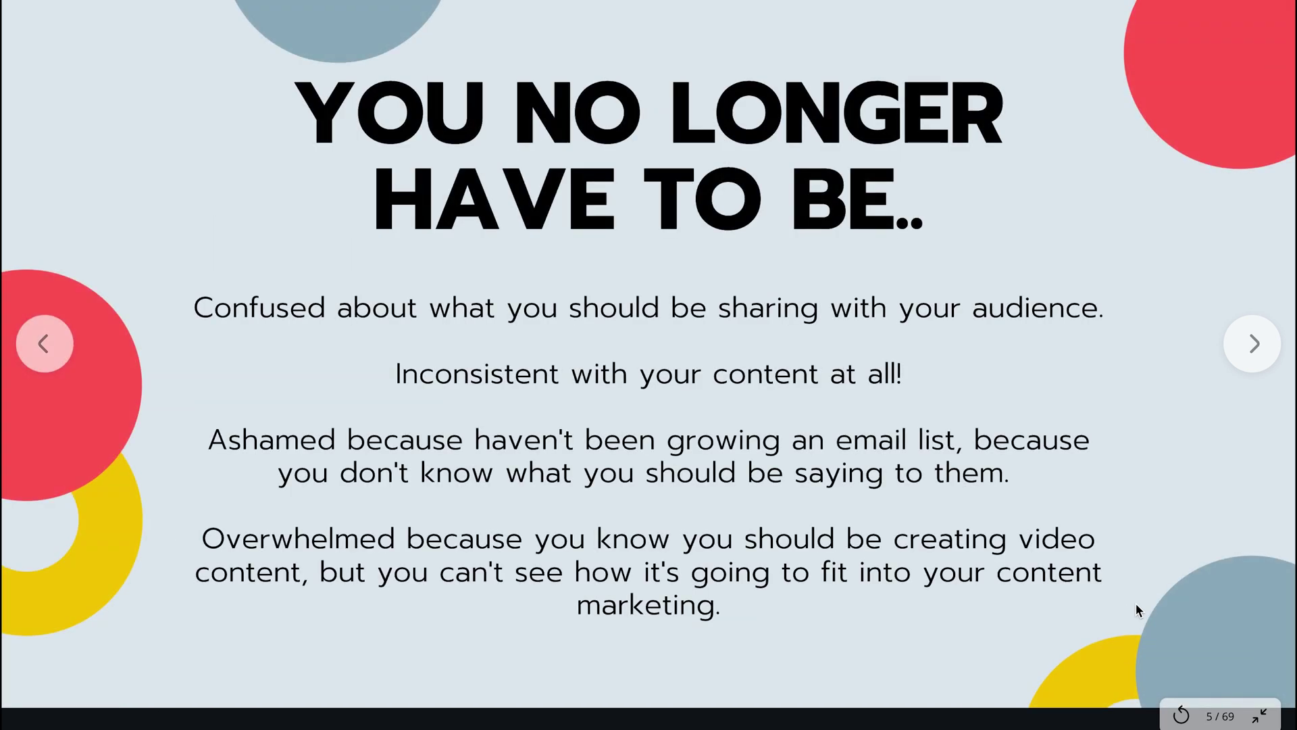
{"action": "key", "text": "Right"}
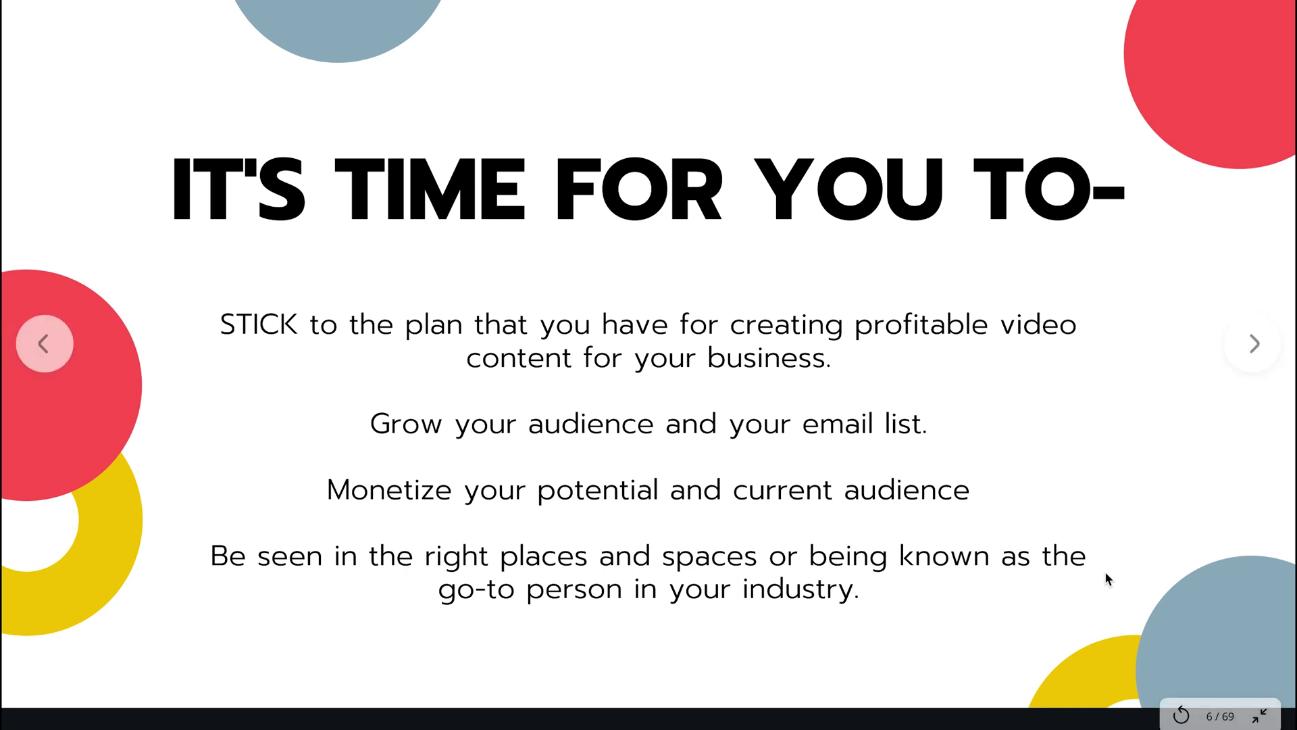
{"action": "key", "text": "Escape"}
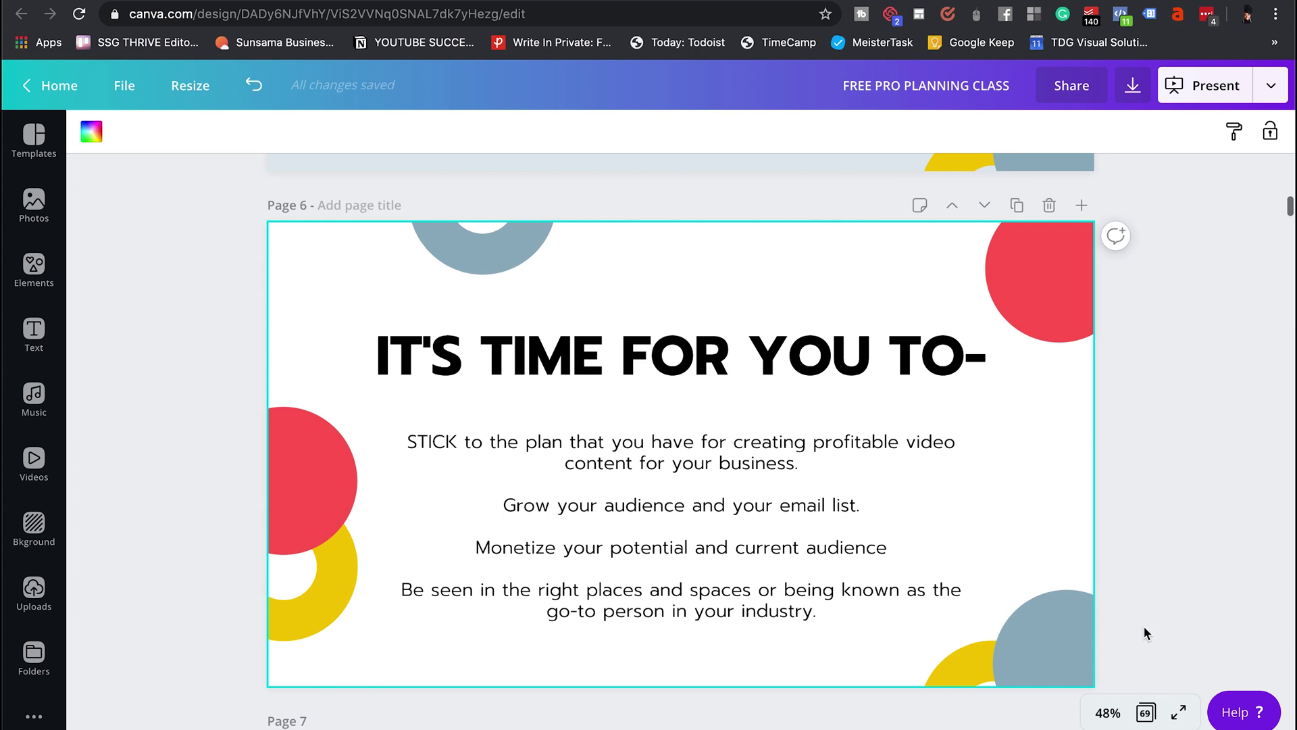
- Switch the presentation type to Presenter view, run it briefly, then close it
{"action": "left_click", "coordinate": [1222, 86]}
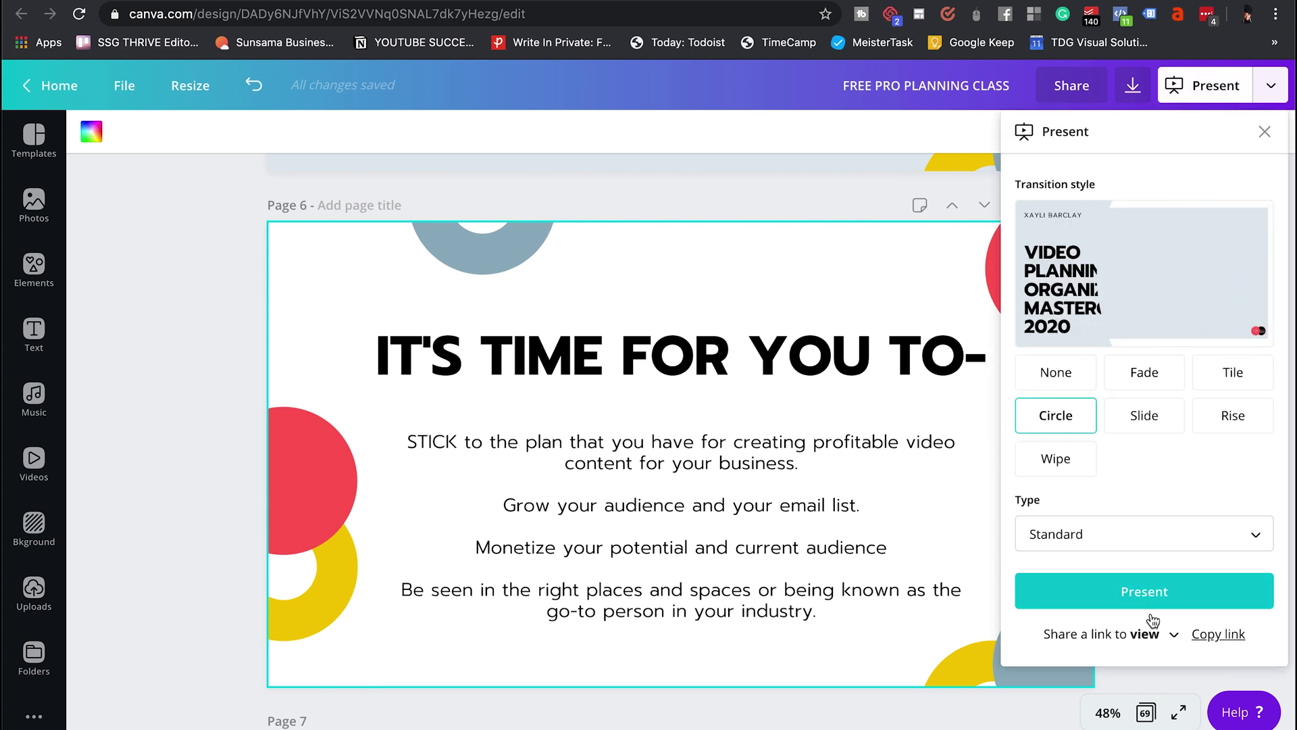
{"action": "left_click", "coordinate": [1067, 535]}
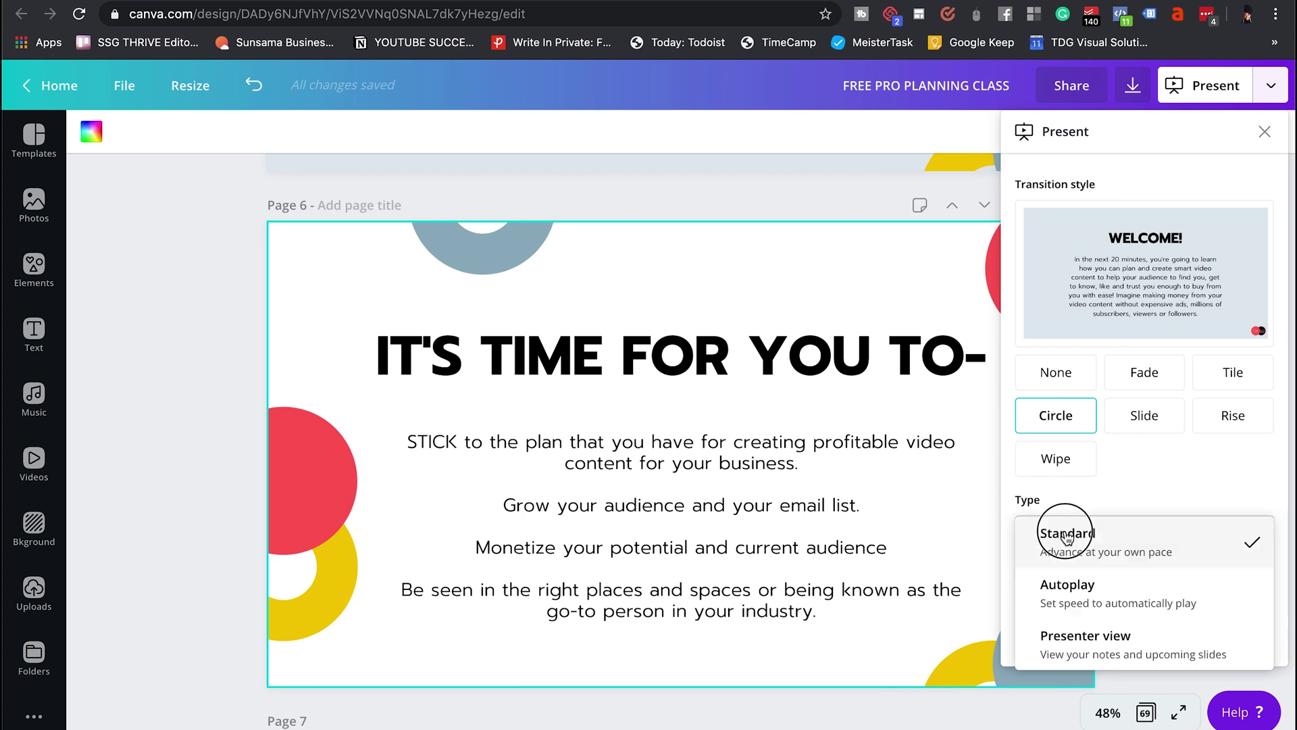
{"action": "left_click", "coordinate": [1078, 653]}
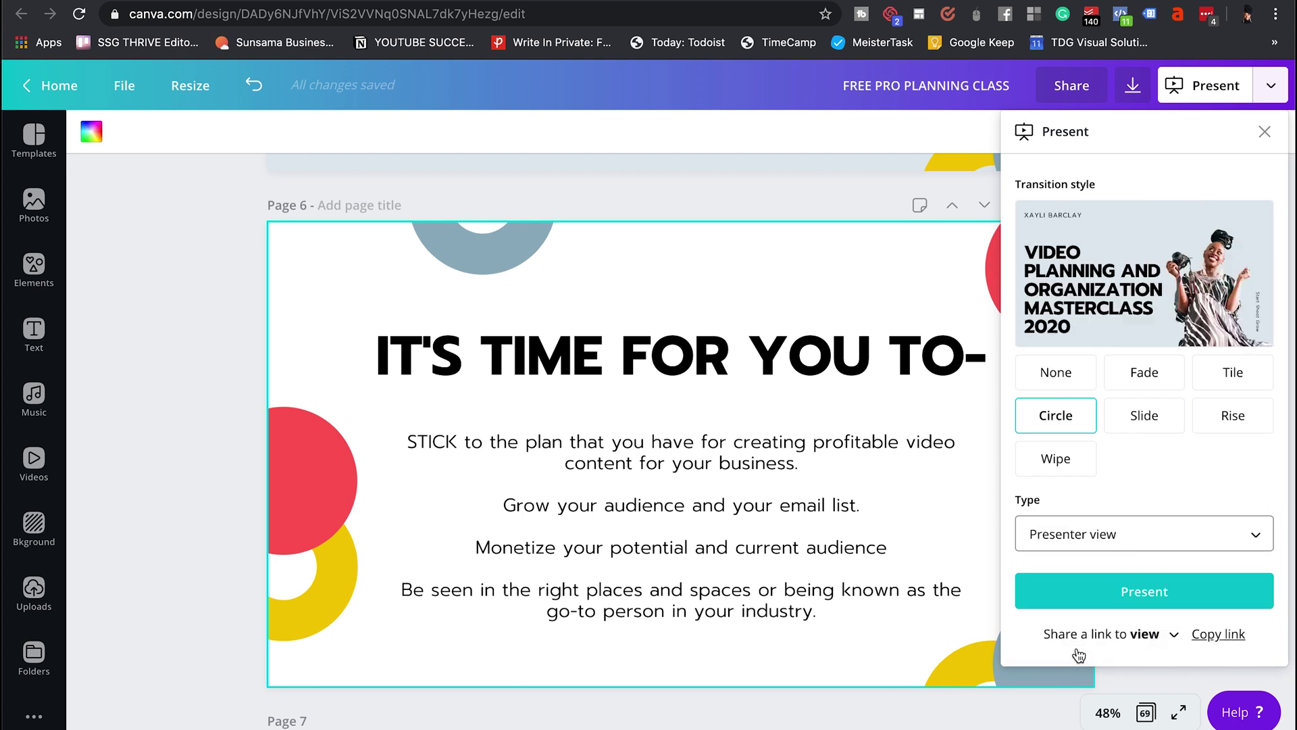
{"action": "left_click", "coordinate": [1081, 596]}
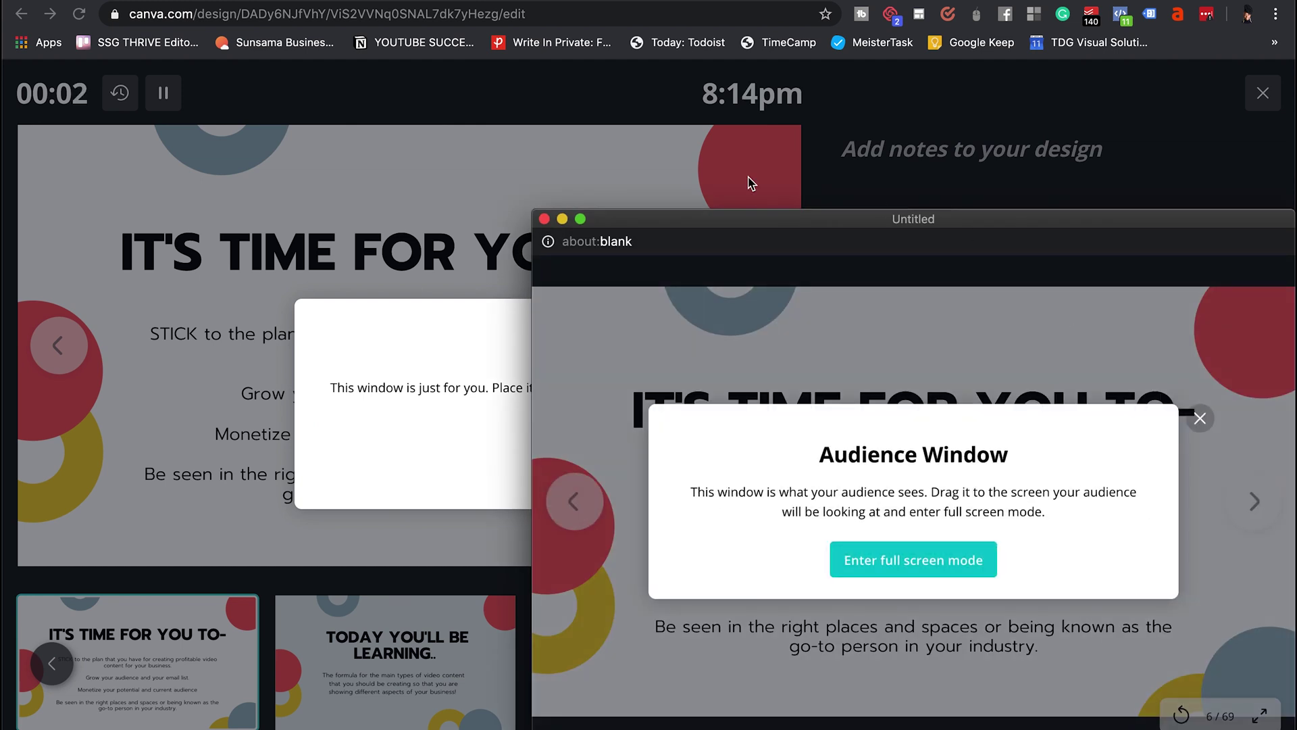
{"action": "left_click_drag", "start_coordinate": [752, 225], "coordinate": [626, 126]}
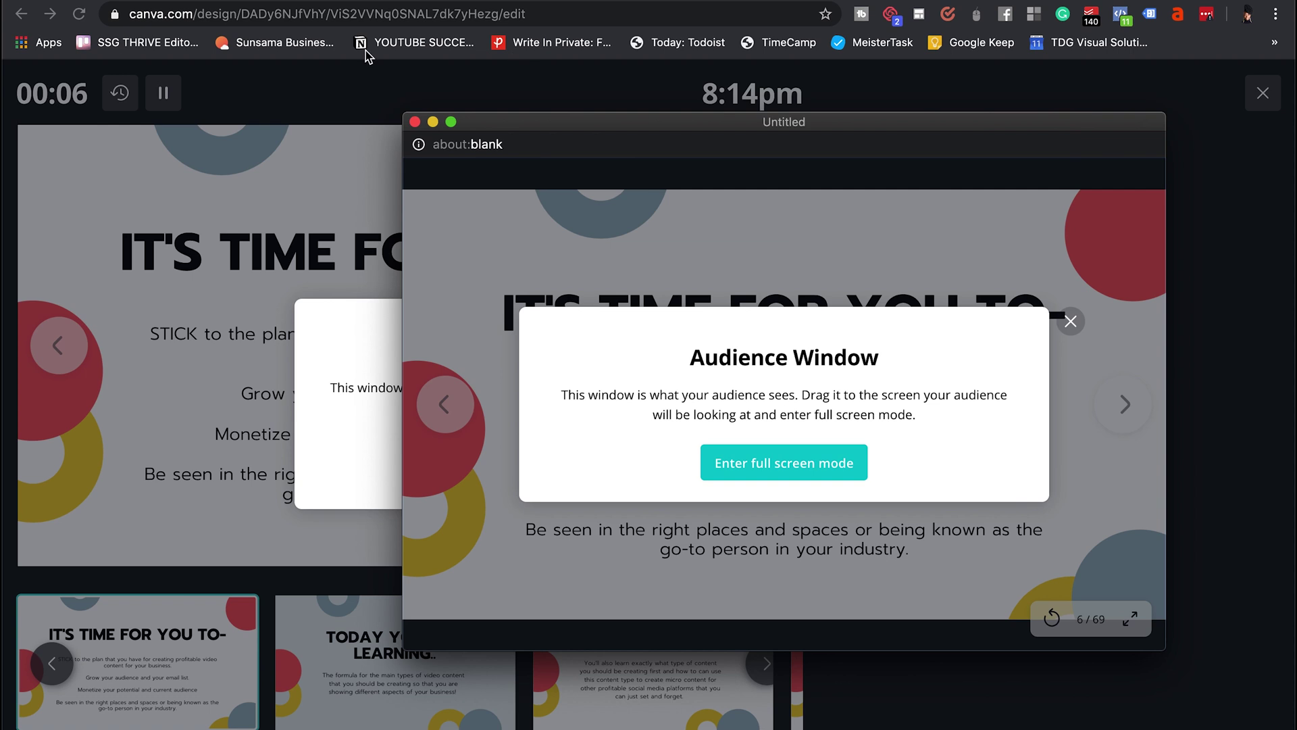
{"action": "left_click", "coordinate": [416, 124]}
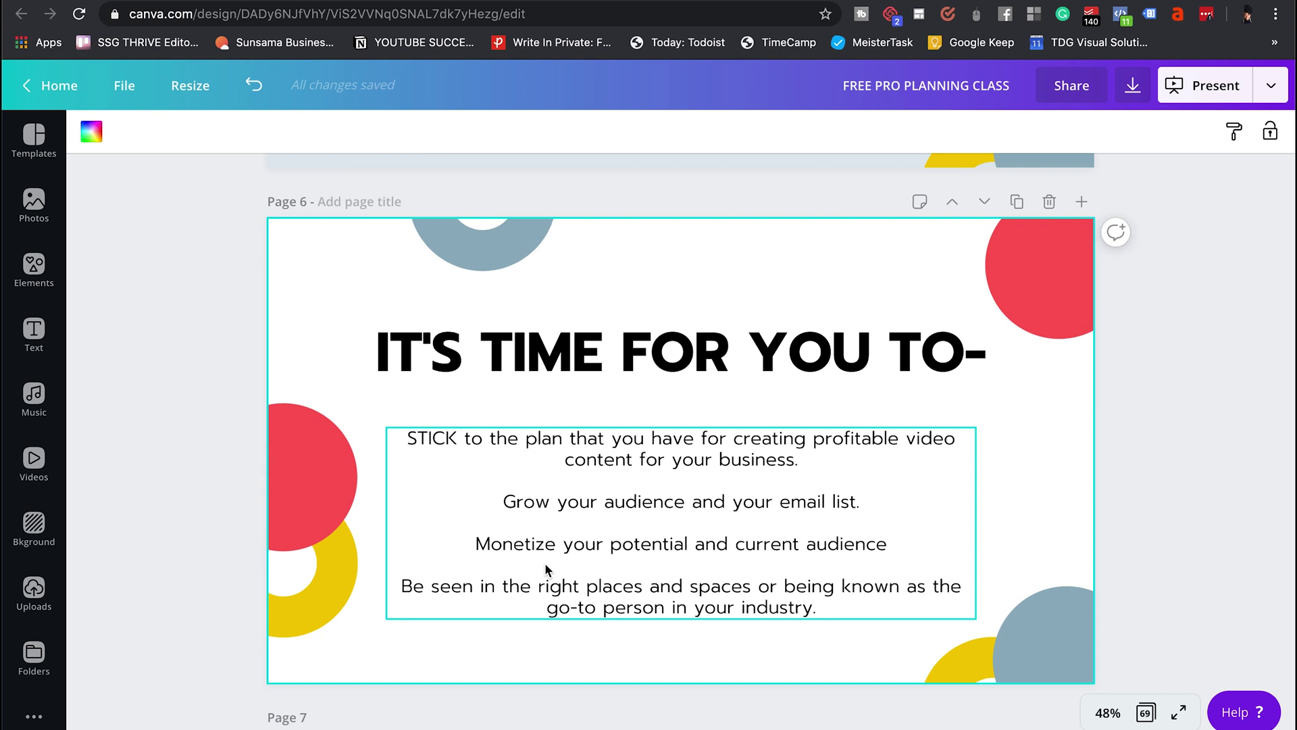
- Nudge page 6's body text up, then open page 4's empty speaker notes
{"action": "left_click_drag", "start_coordinate": [619, 541], "coordinate": [627, 537]}
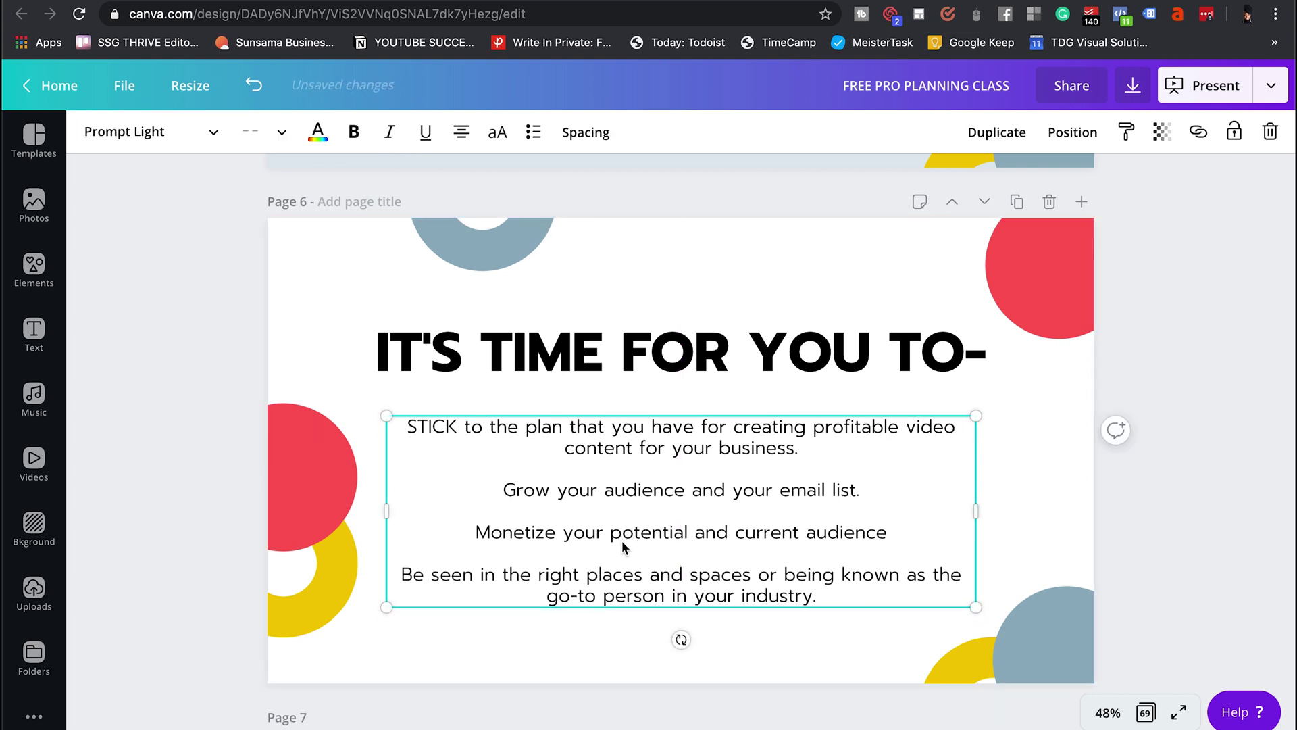
{"action": "scroll", "coordinate": [621, 541], "scroll_direction": "up", "scroll_amount": 8}
{"action": "scroll", "coordinate": [622, 543], "scroll_direction": "up", "scroll_amount": 6}
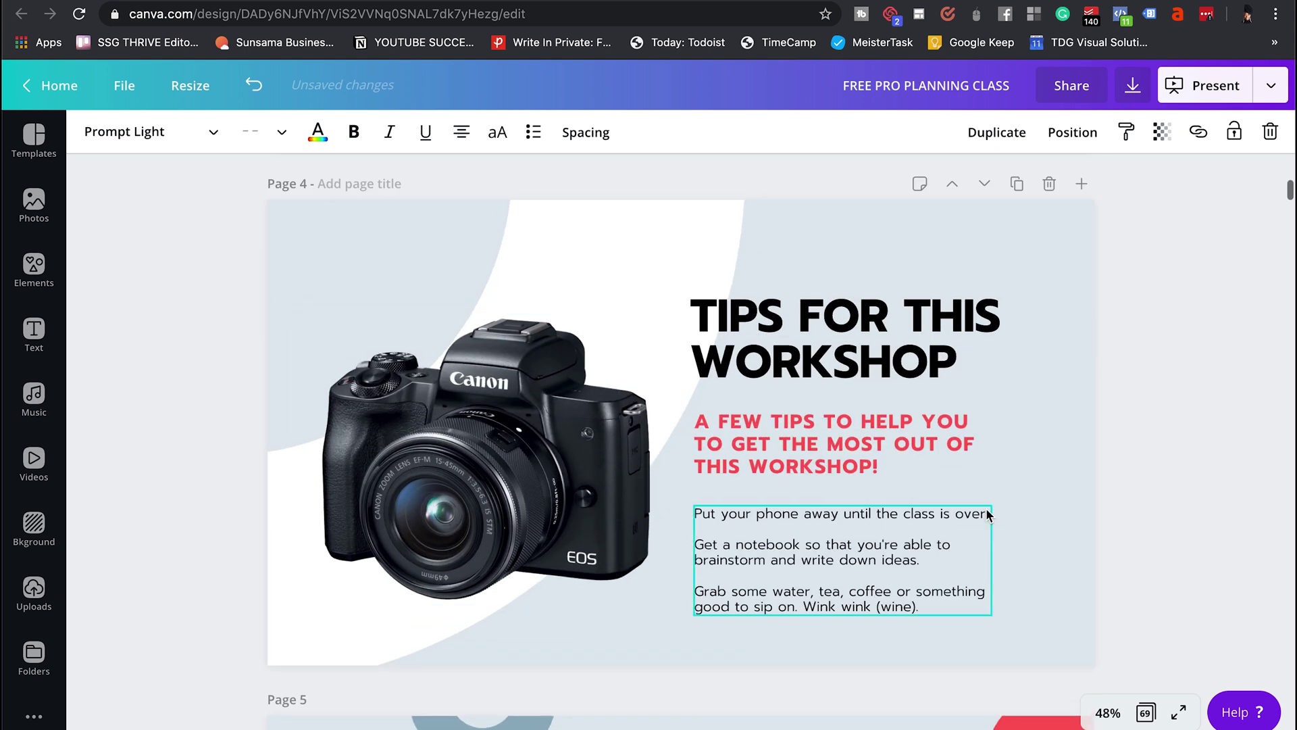
{"action": "left_click", "coordinate": [918, 184]}
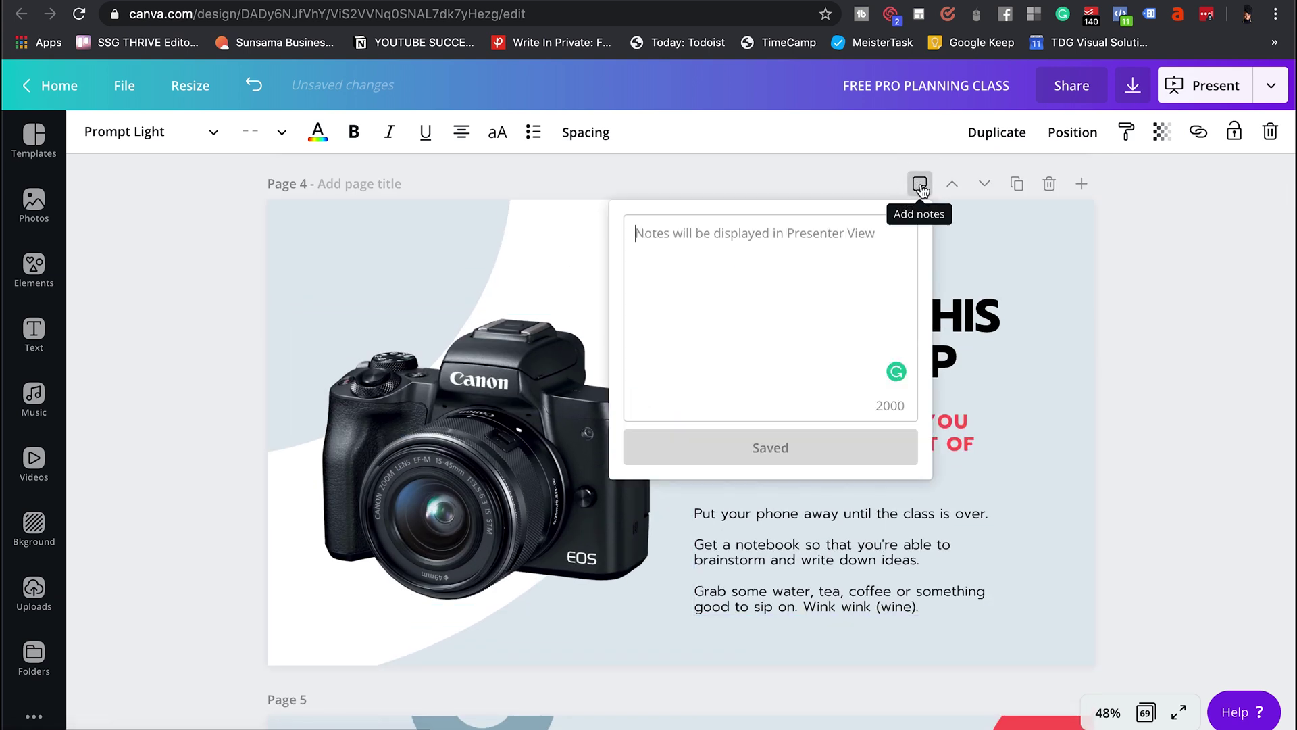
{"action": "left_click", "coordinate": [730, 291]}
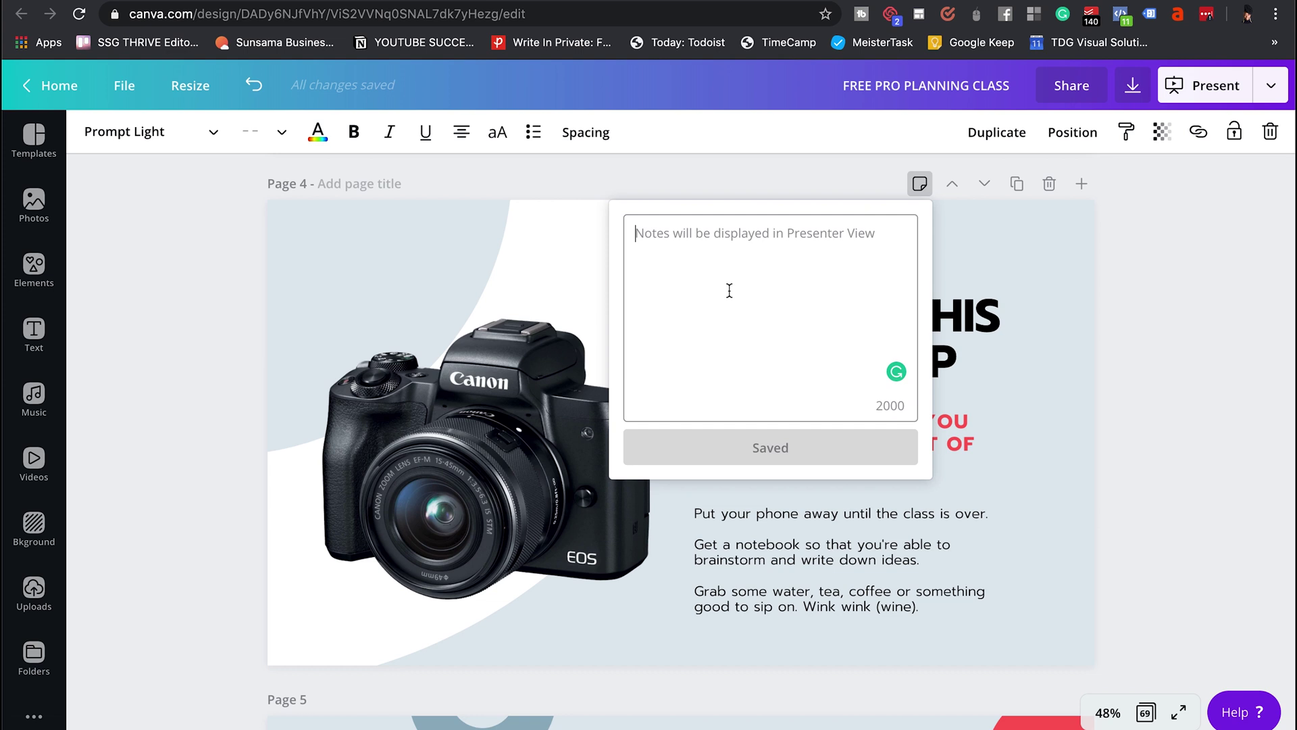
{"action": "left_click", "coordinate": [757, 318]}
- Select all three tips in page 4's body text box and remove them from the slide
{"action": "left_click", "coordinate": [817, 594]}
{"action": "left_click", "coordinate": [784, 573]}
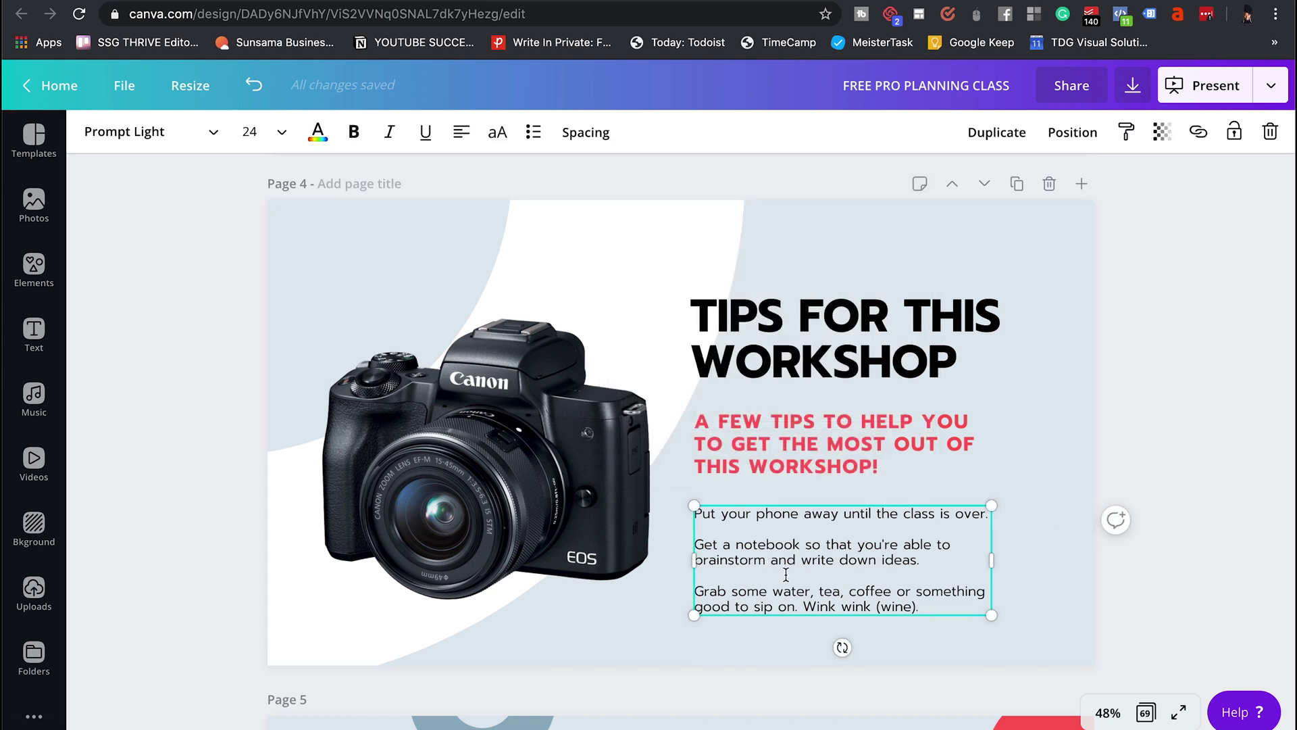
{"action": "left_click_drag", "start_coordinate": [920, 606], "coordinate": [691, 513]}
{"action": "key", "text": "ctrl+c"}
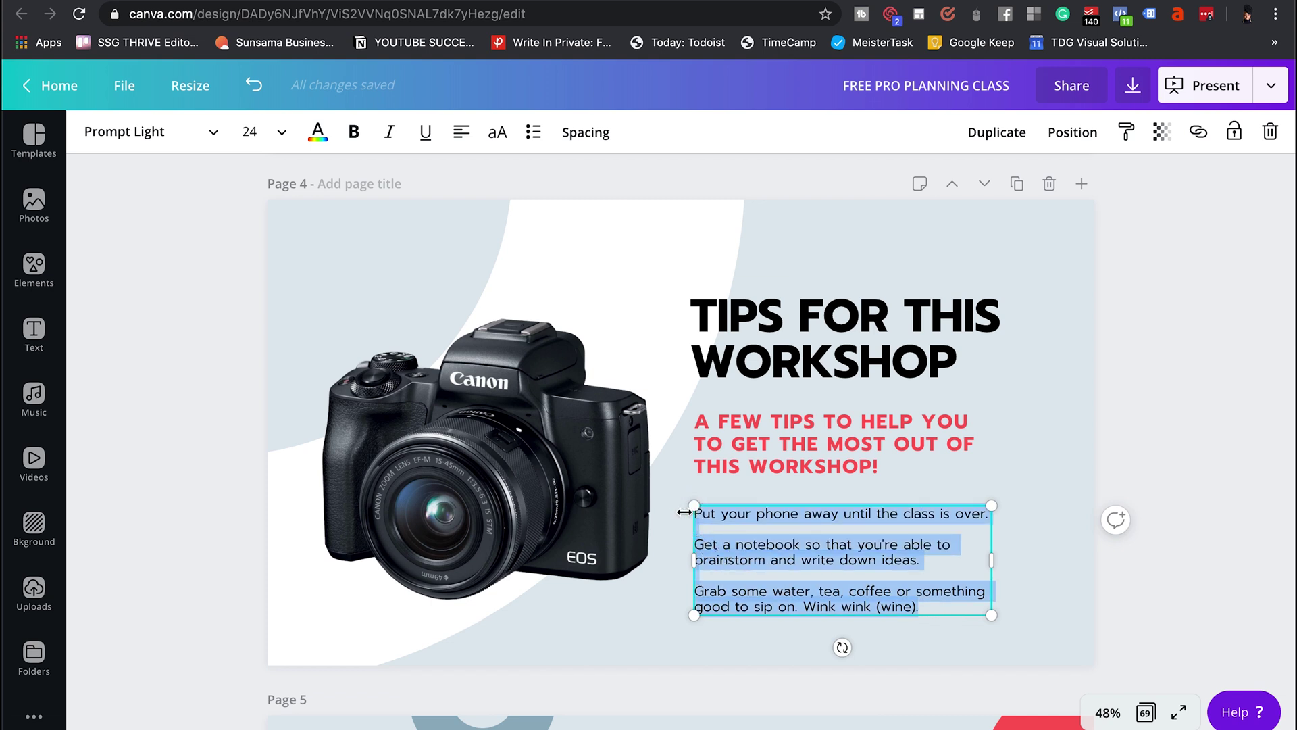
{"action": "key", "text": "BackSpace"}
{"action": "left_click", "coordinate": [1009, 507]}
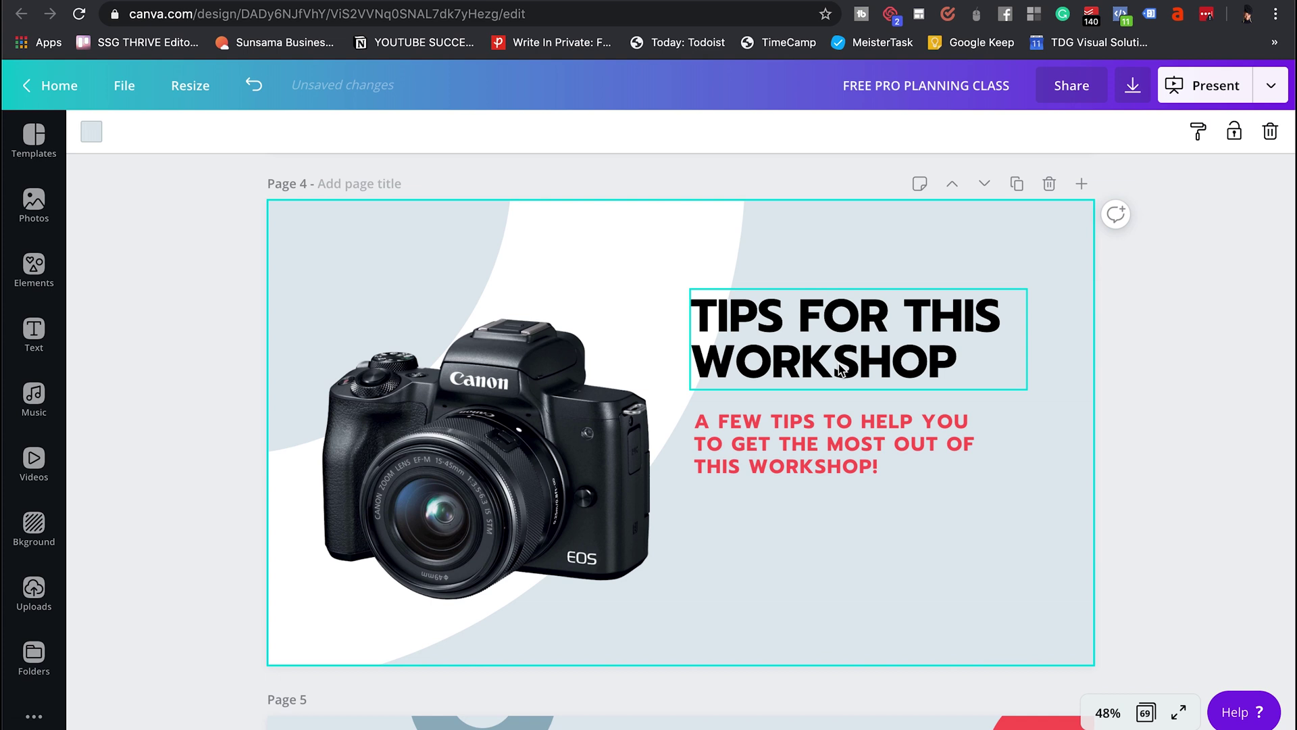
- Lower the title and red subtitle, then paste the three tips into page 4's notes and save
{"action": "left_click_drag", "start_coordinate": [821, 420], "coordinate": [811, 476]}
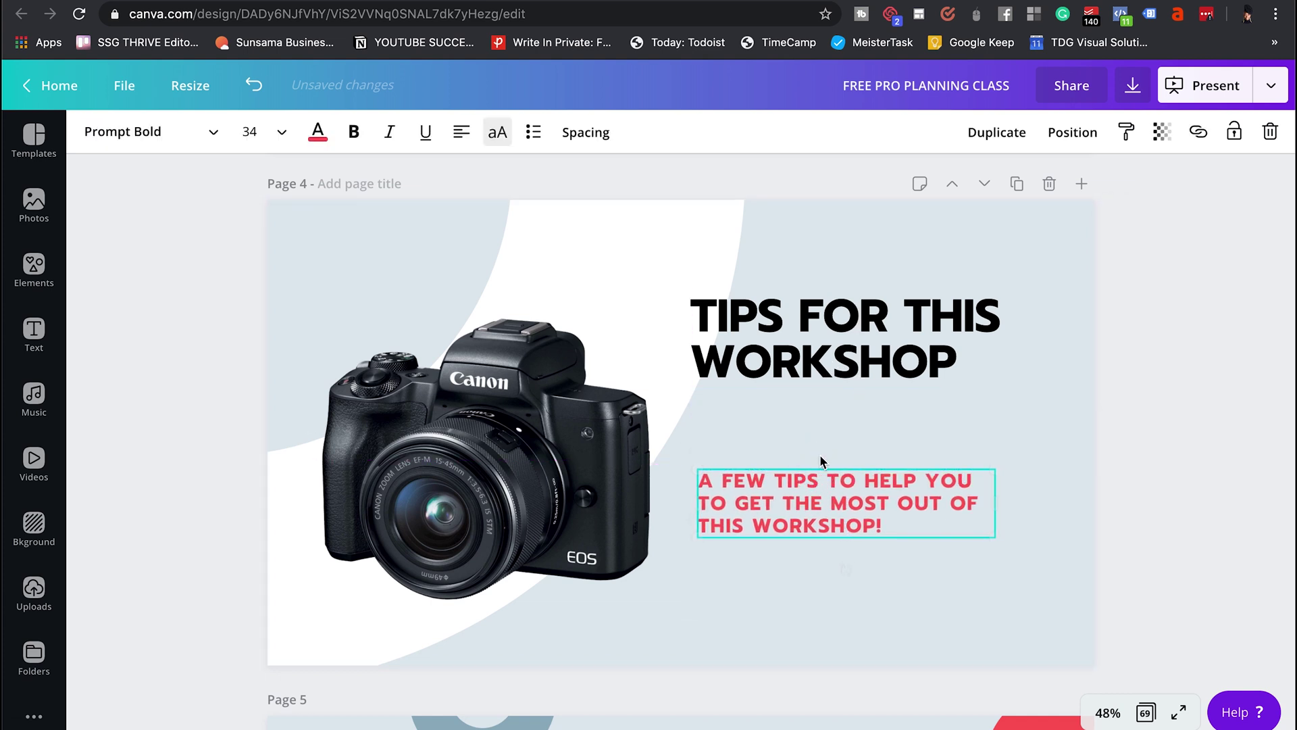
{"action": "left_click_drag", "start_coordinate": [800, 357], "coordinate": [798, 408]}
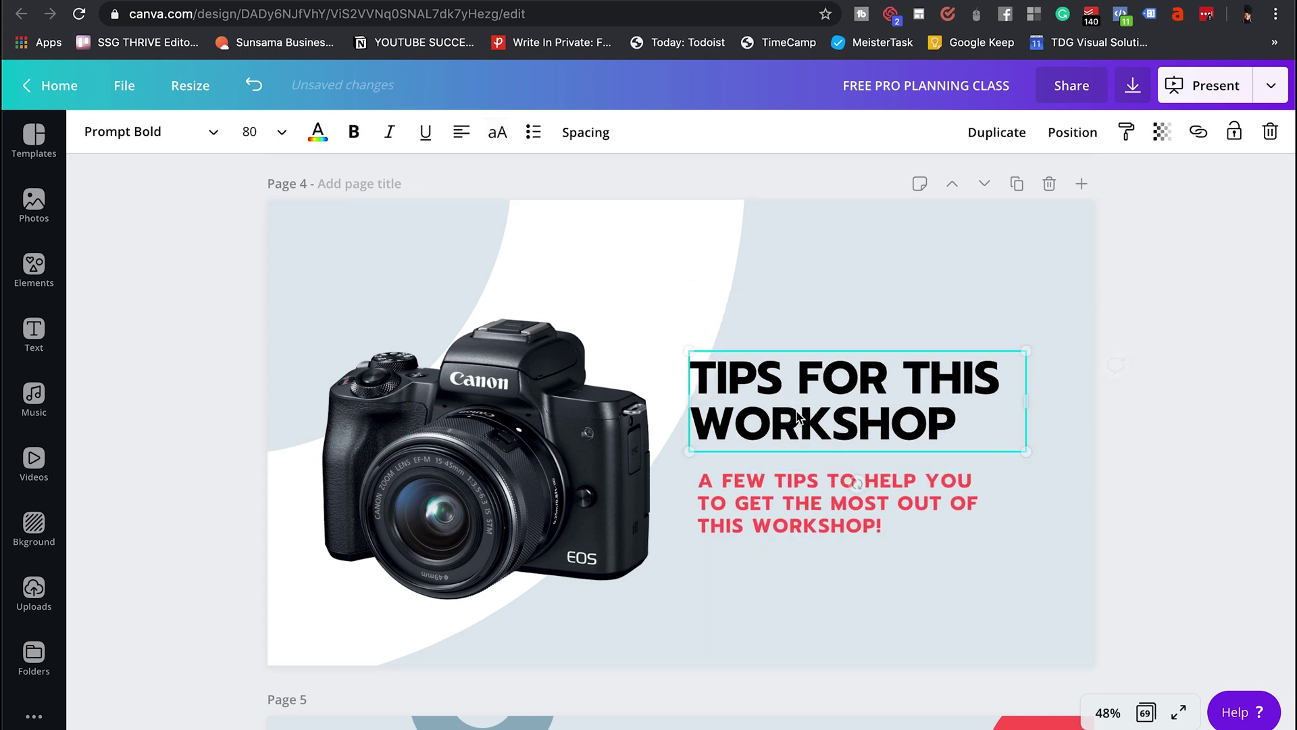
{"action": "left_click", "coordinate": [919, 183]}
{"action": "key", "text": "ctrl+v"}
{"action": "left_click", "coordinate": [767, 447]}
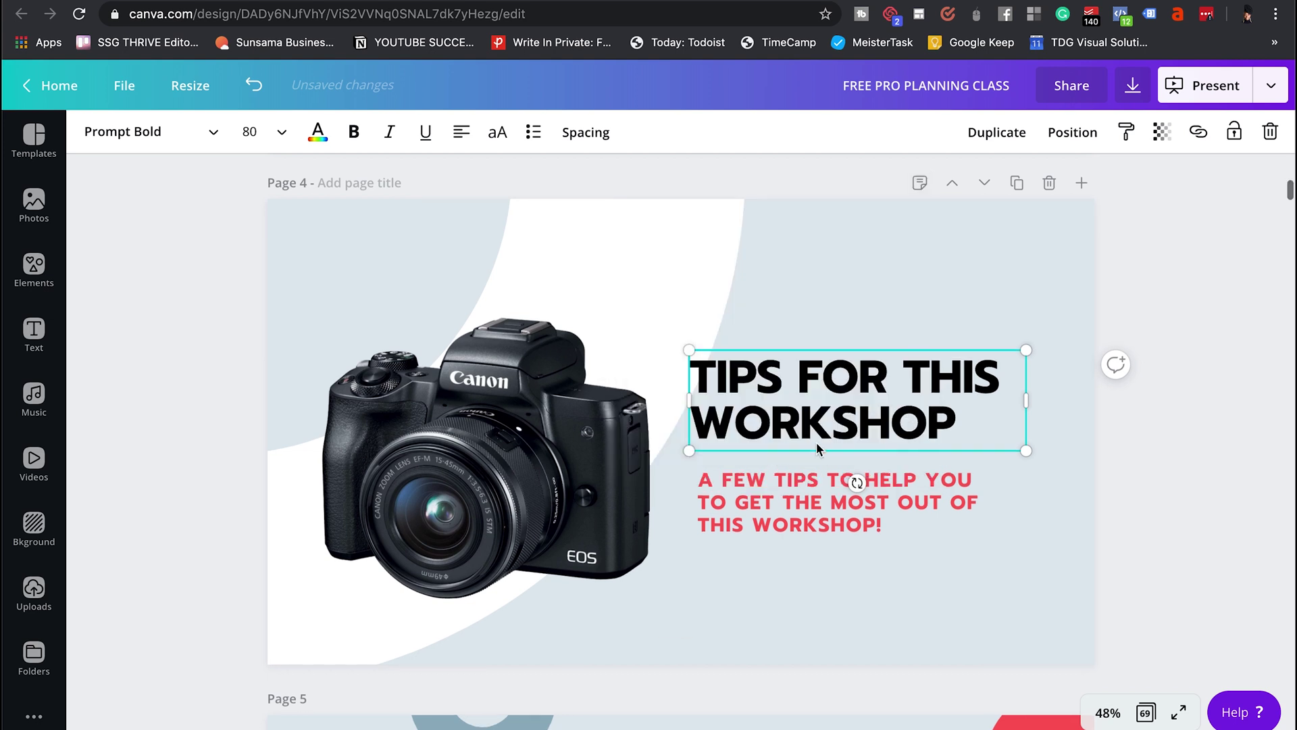
- Launch Presenter view on page 4 and move the audience window aside to reach the presenter window
{"action": "left_click", "coordinate": [1194, 93]}
{"action": "left_click", "coordinate": [1053, 521]}
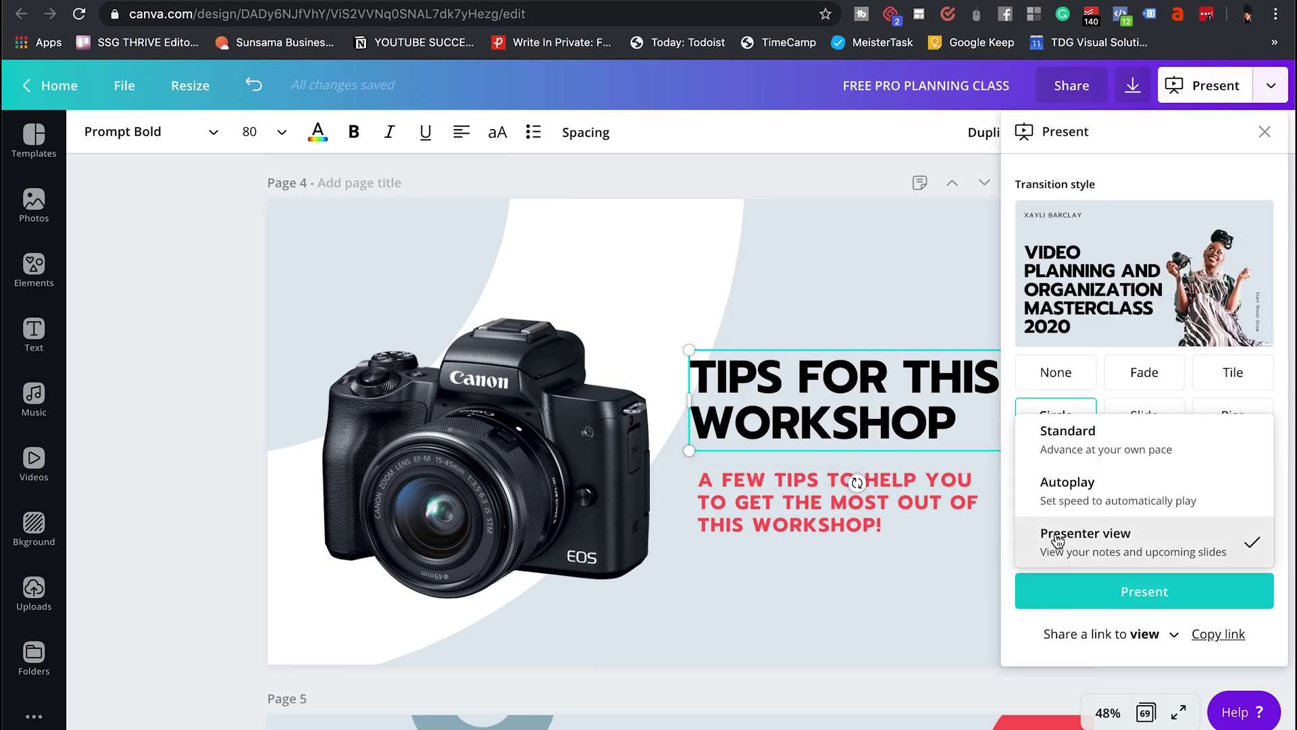
{"action": "left_click", "coordinate": [1058, 553]}
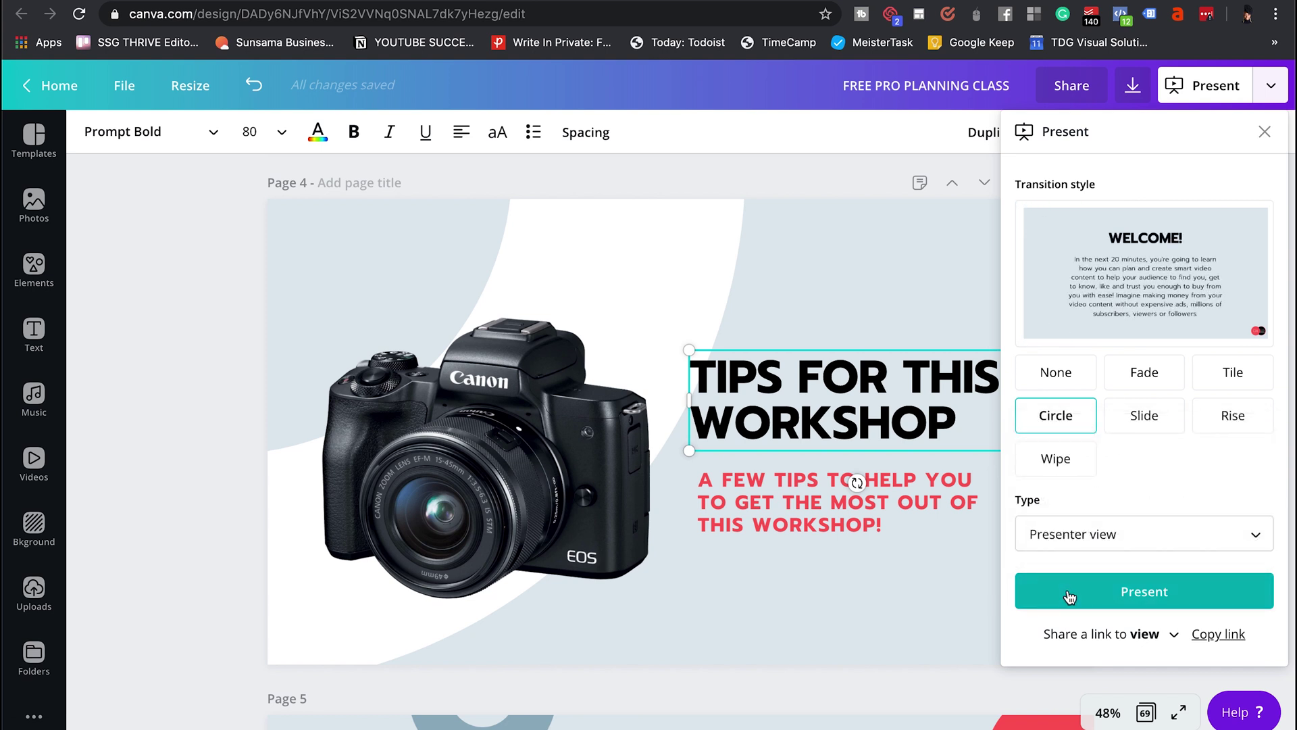
{"action": "left_click", "coordinate": [1068, 591]}
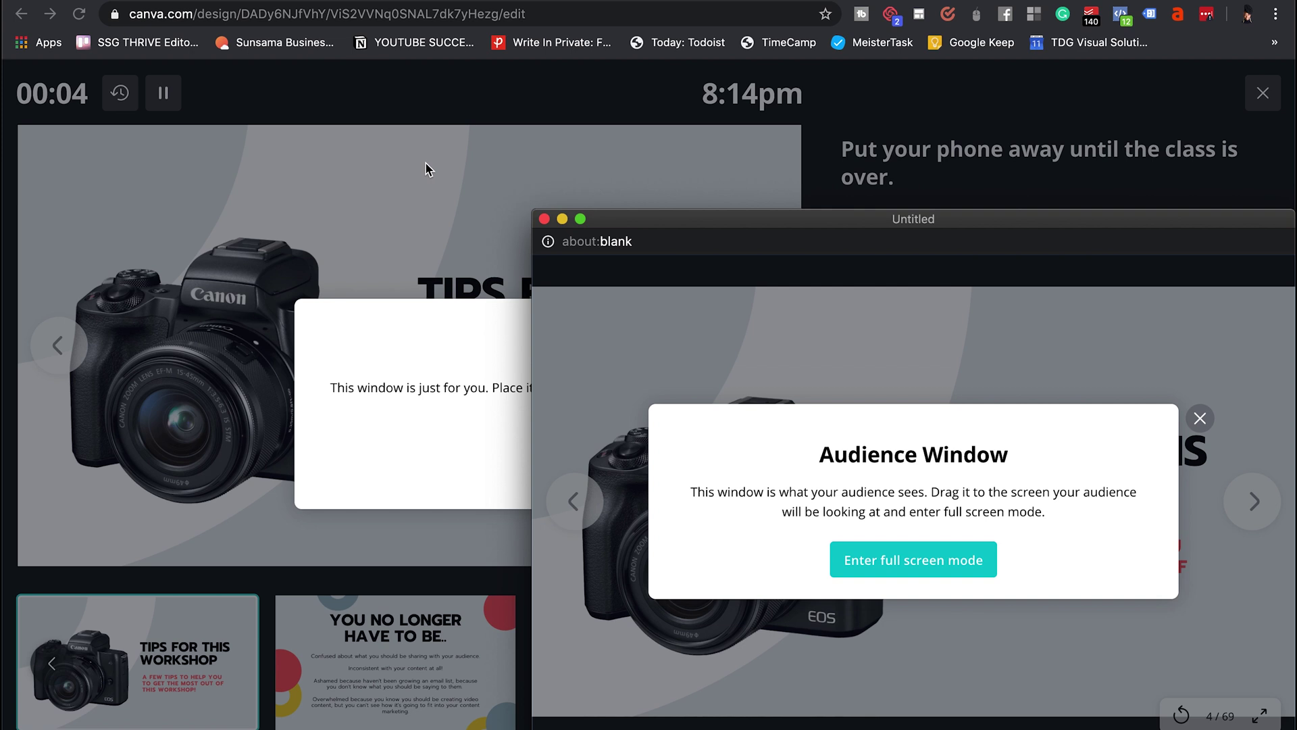
{"action": "left_click_drag", "start_coordinate": [876, 220], "coordinate": [748, 195]}
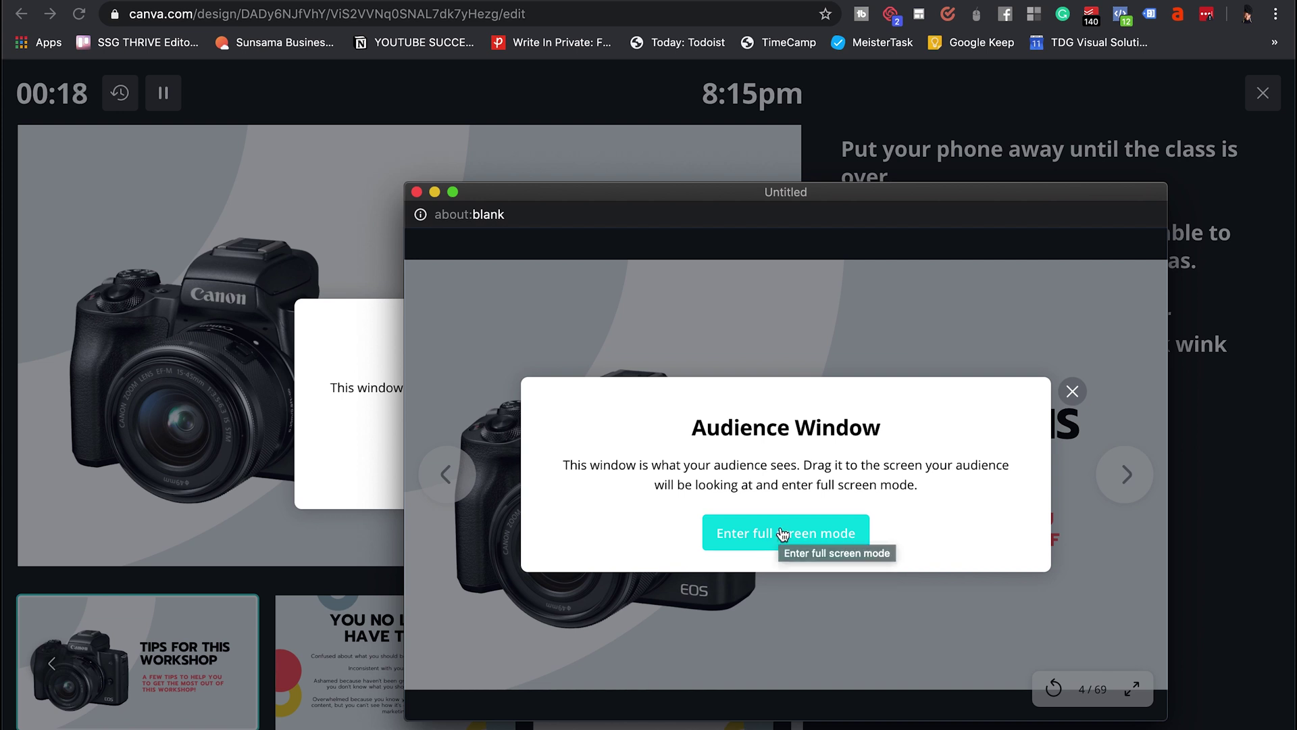
{"action": "left_click", "coordinate": [593, 139]}
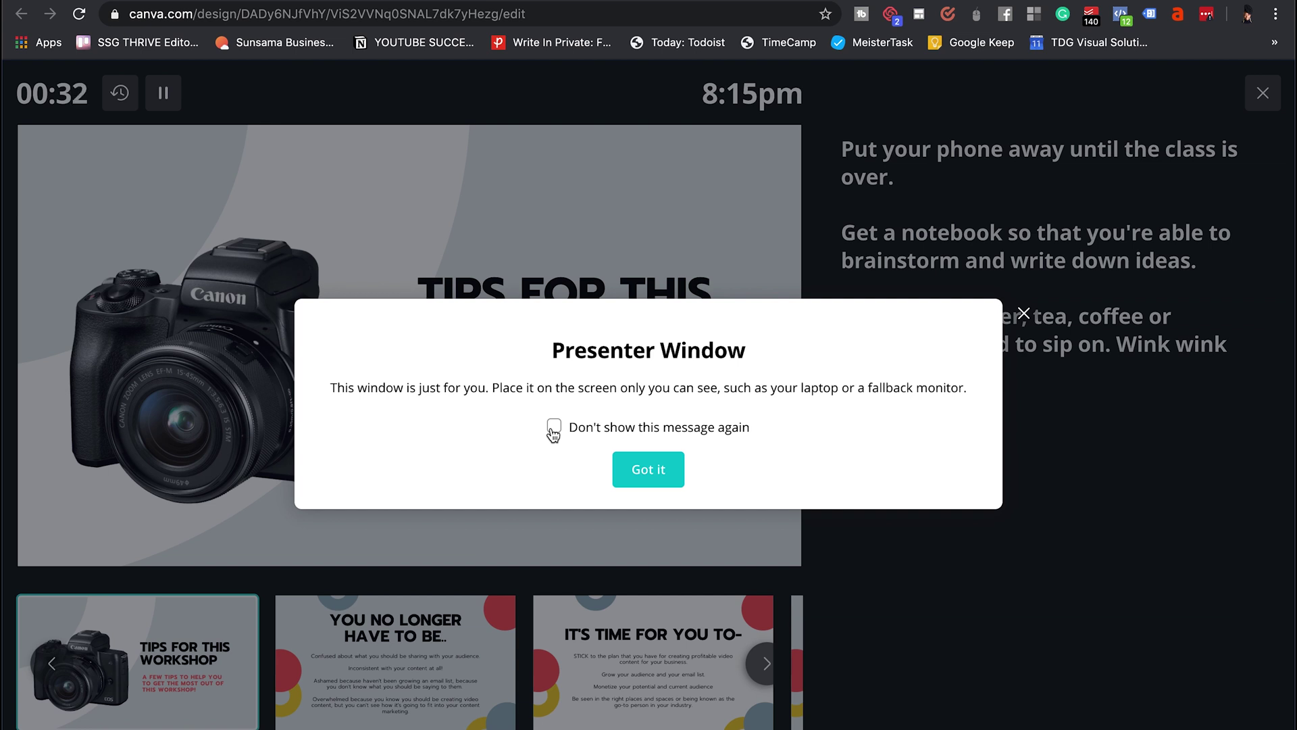
- Dismiss the Presenter Window message and briefly highlight the three tips in the notes panel
{"action": "left_click", "coordinate": [647, 472]}
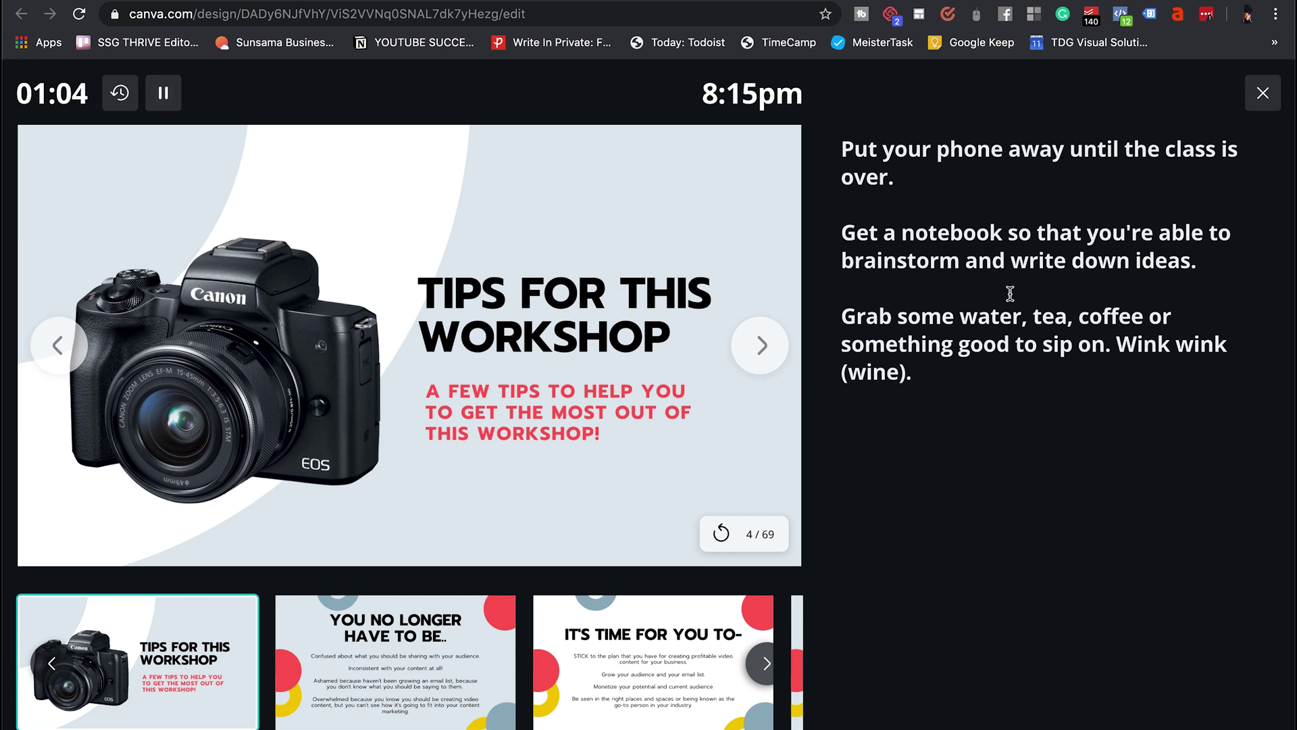
{"action": "left_click_drag", "start_coordinate": [913, 371], "coordinate": [853, 177]}
{"action": "left_click", "coordinate": [947, 545]}
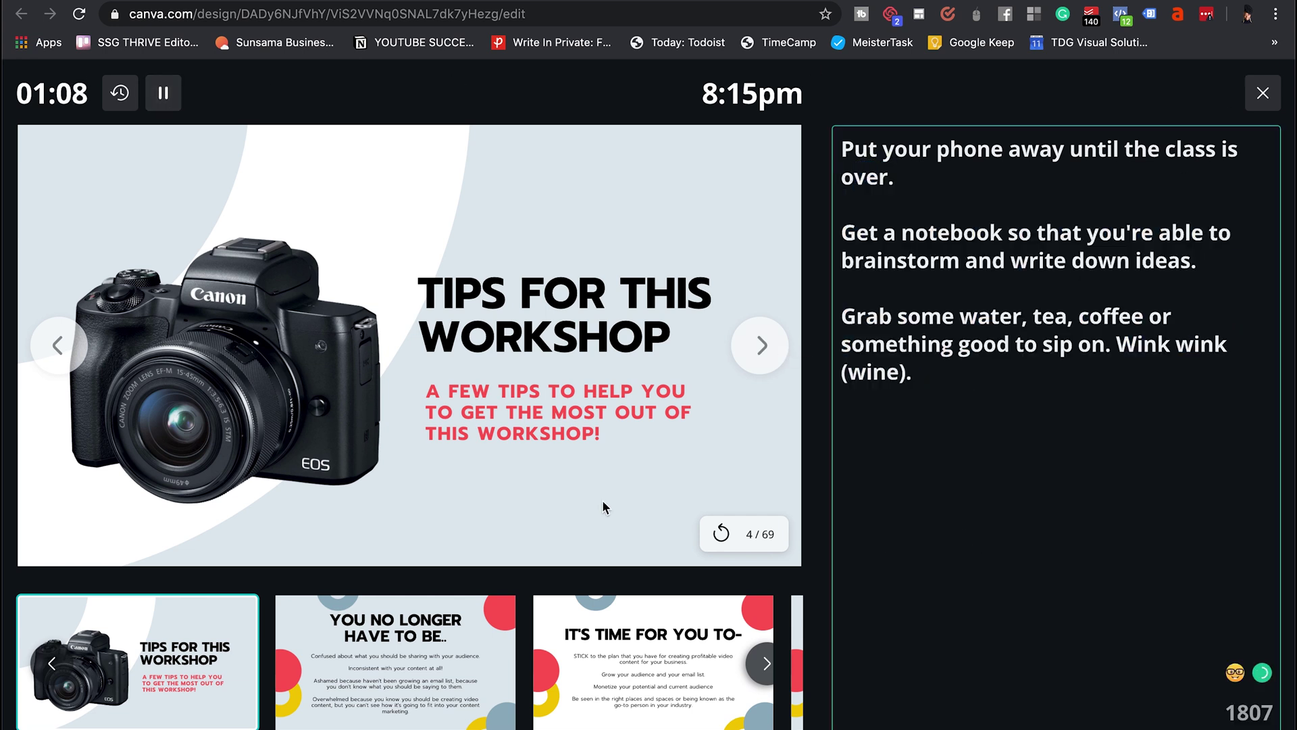